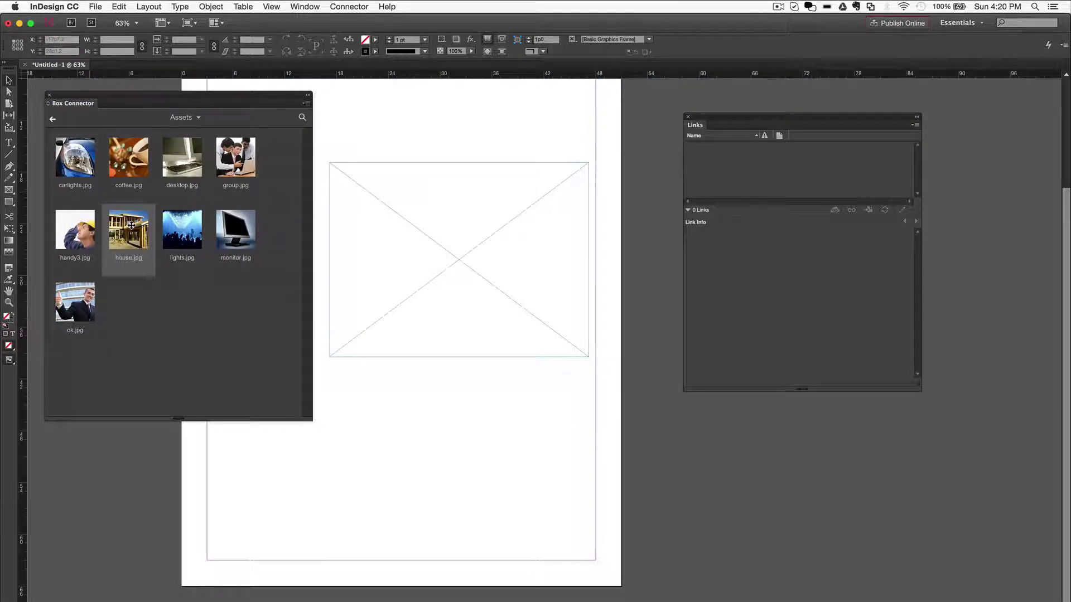
- Preview coffee.jpg from the Box Assets folder, dismiss it, then preview carlights.jpg
left_click(132, 159)
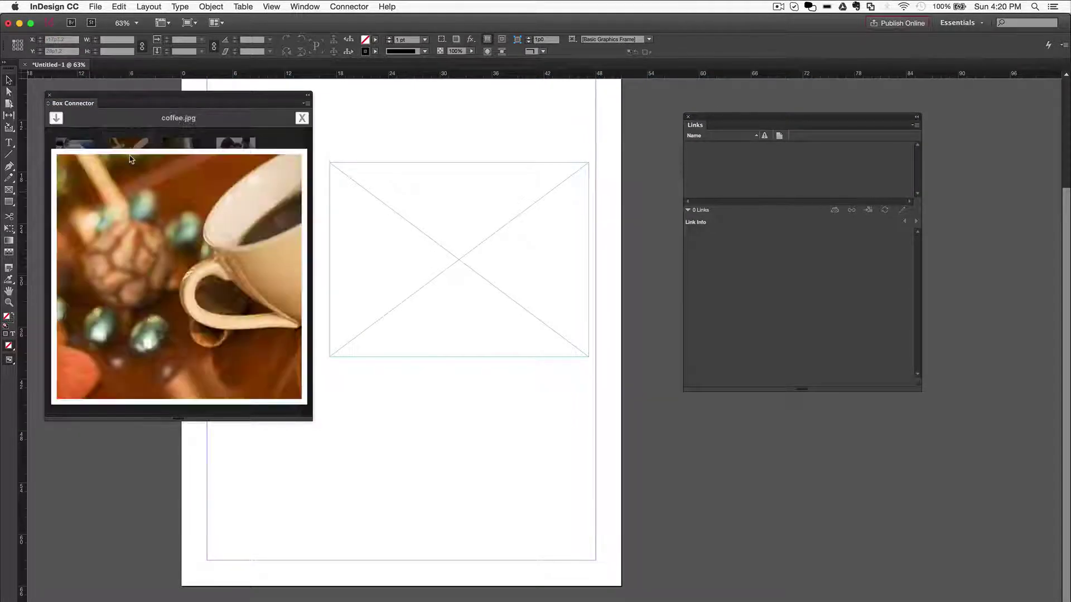
left_click(300, 121)
left_click(76, 172)
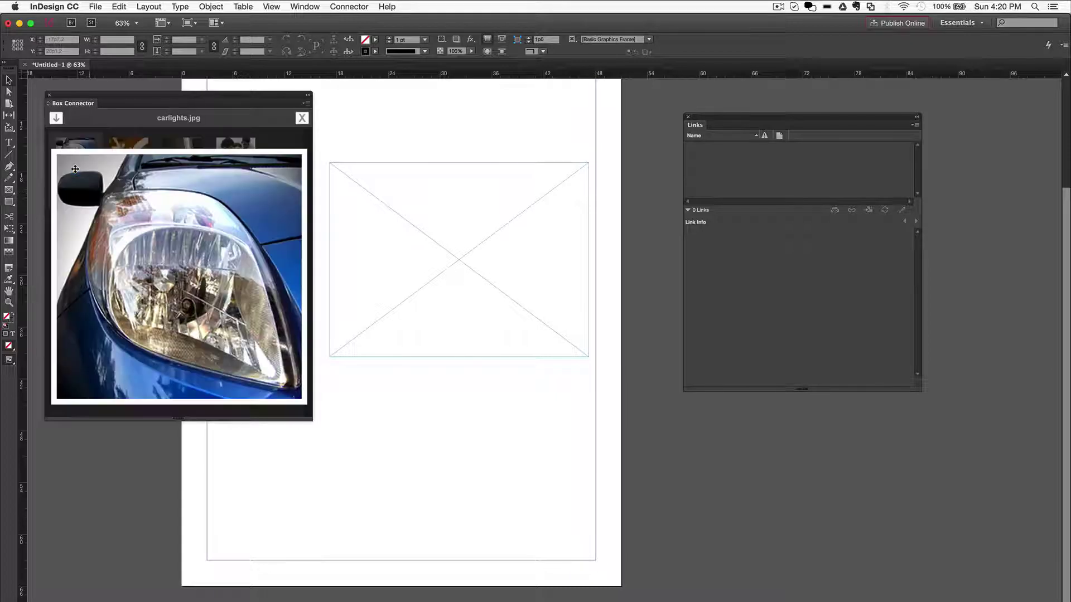
- Drop carlights.jpg into the empty graphics frame so it appears as a Box-linked image
left_click_drag(181, 212, 420, 227)
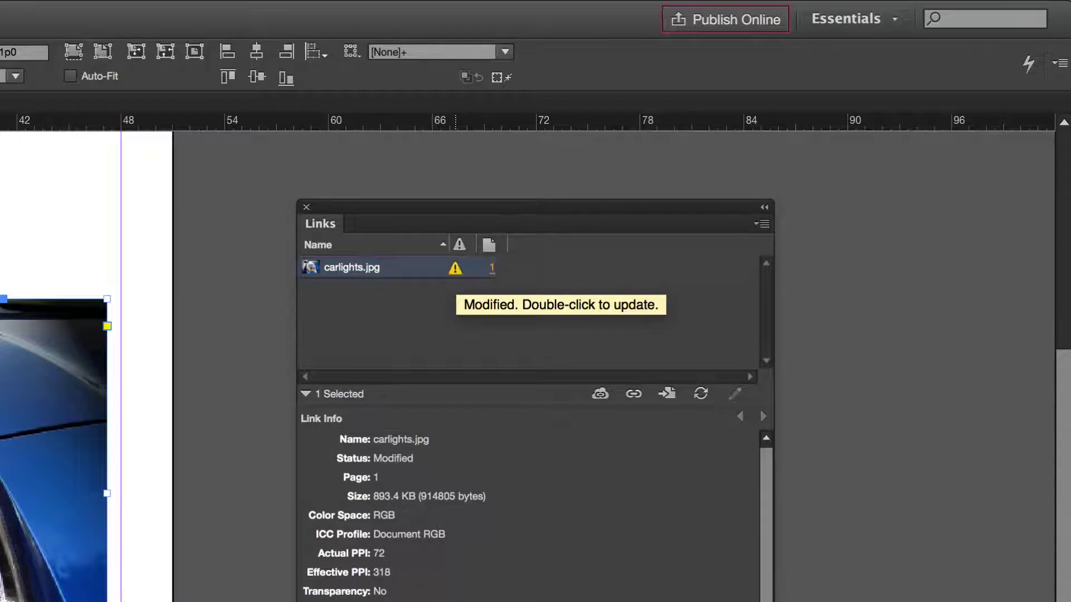
- Update the modified carlights.jpg link to the newer 893.4 KB Box version, restoring OK status
double_click(452, 273)
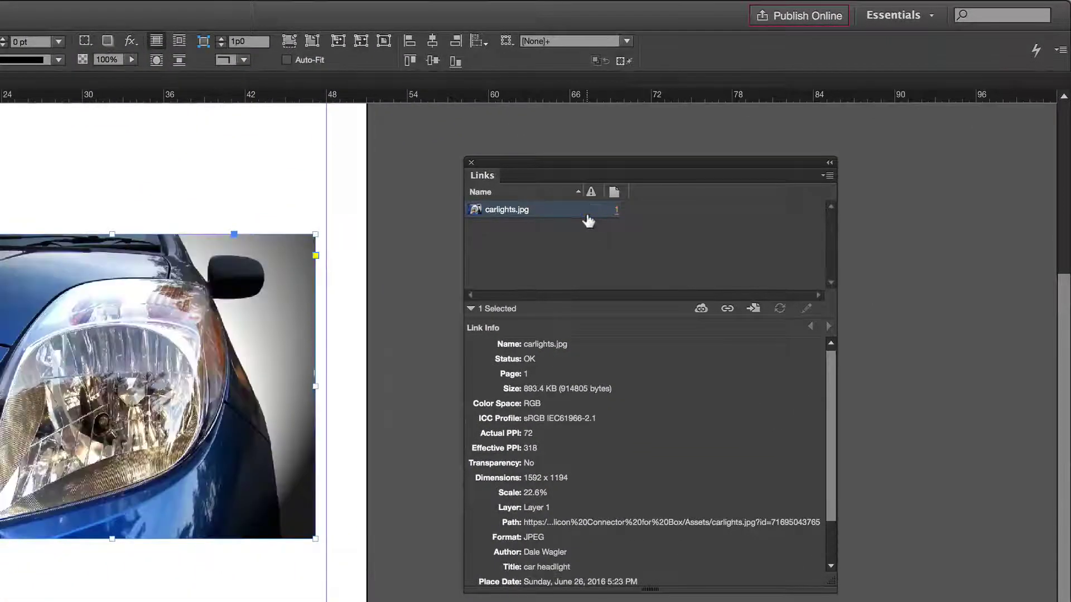